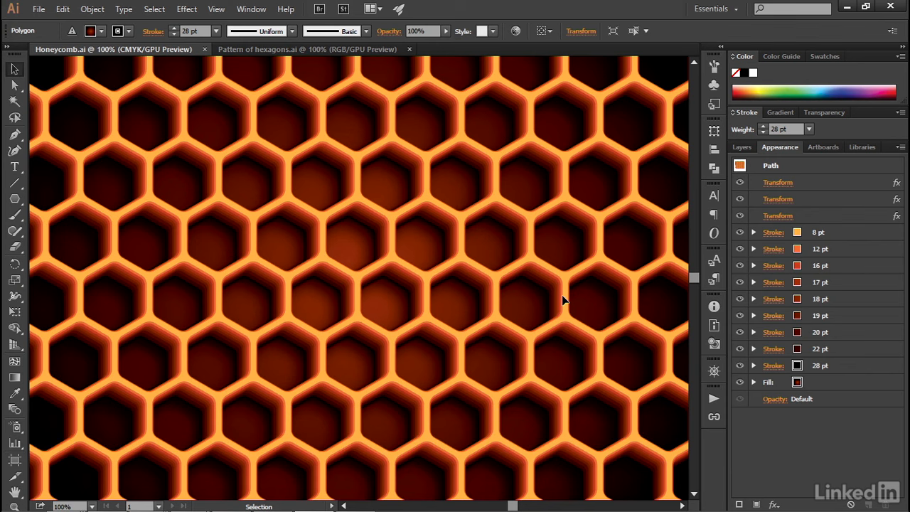
Switch to the Pattern of hexagons.ai document and convert its document color mode to CMYK Color
key("ctrl+Tab")
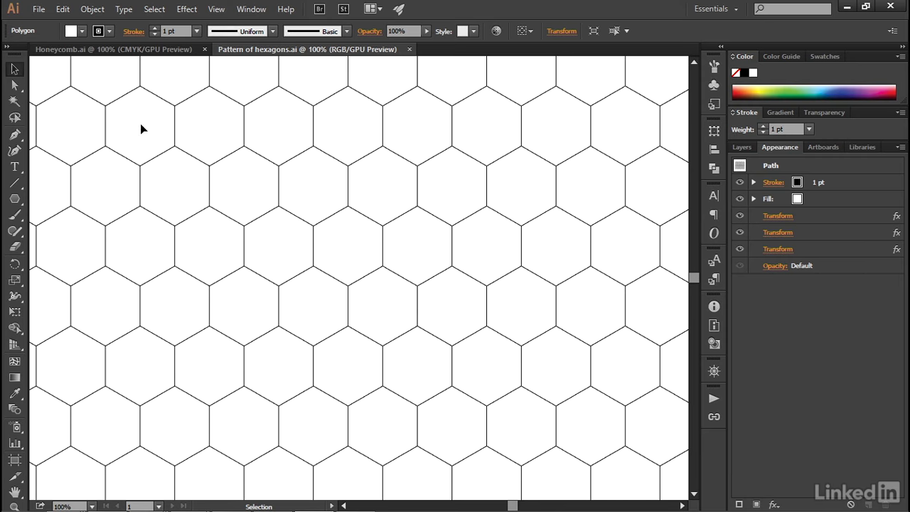
key("a")
key("v")
left_click(38, 10)
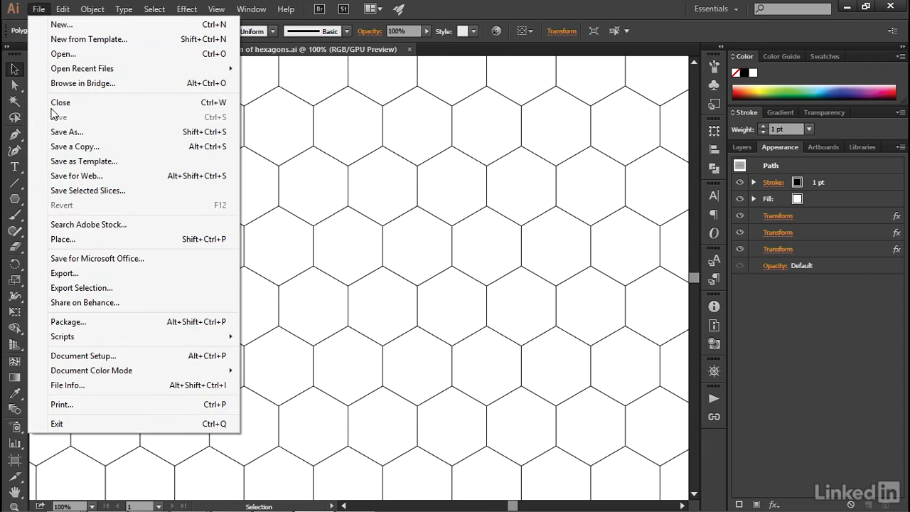
mouse_move(168, 373)
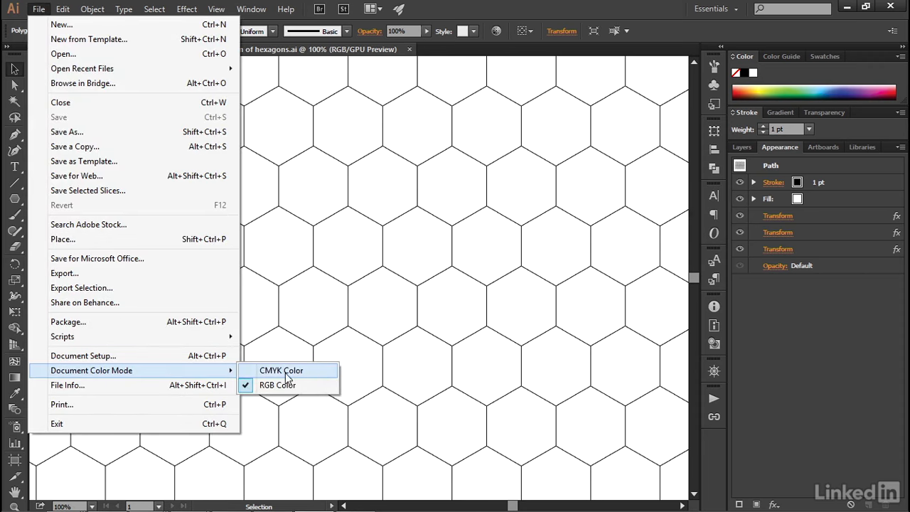
left_click(317, 371)
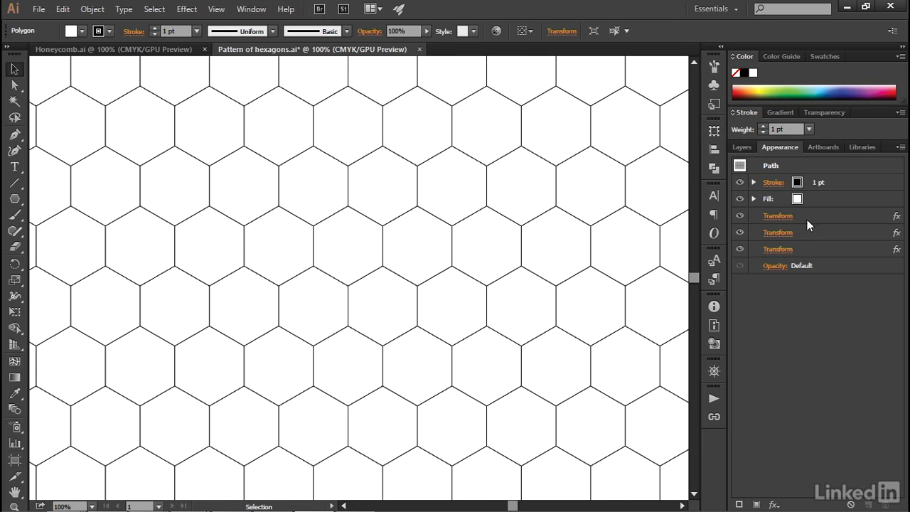
Show the full gradient options and apply the white-to-black linear gradient to the hexagon path's fill
left_click(859, 197)
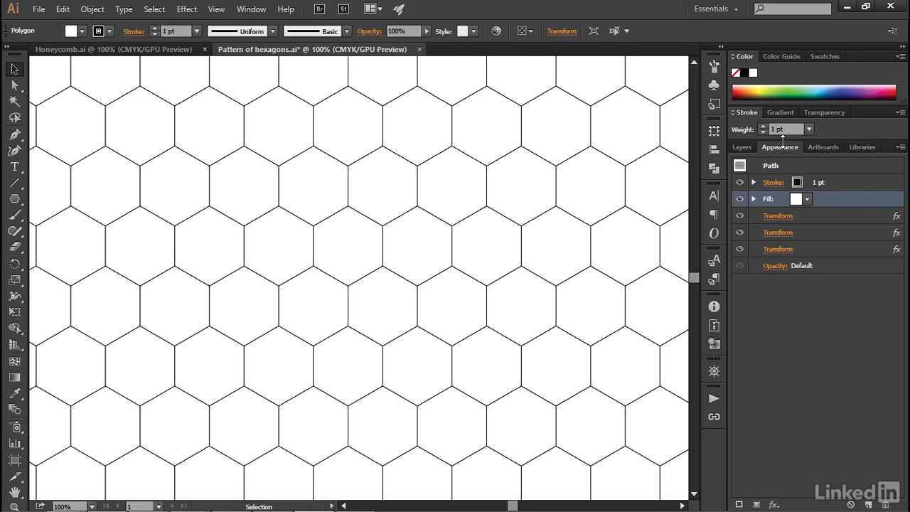
left_click(250, 9)
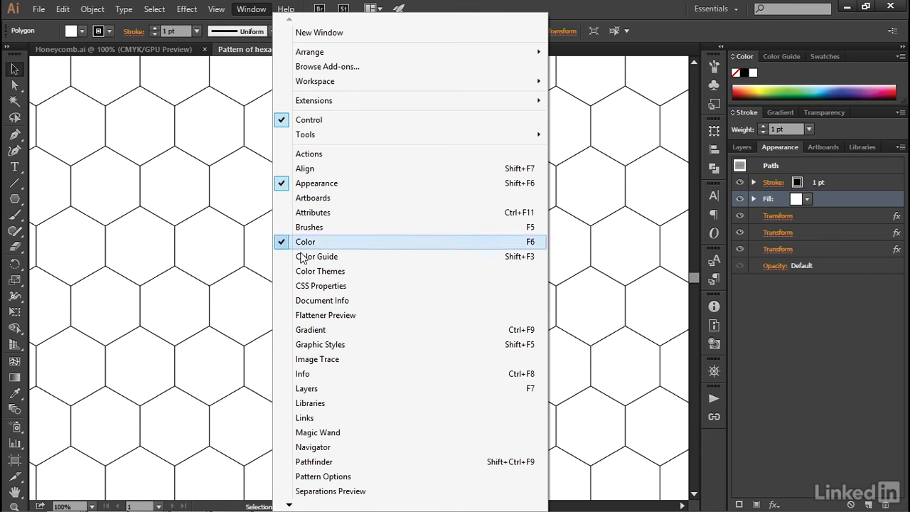
left_click(362, 330)
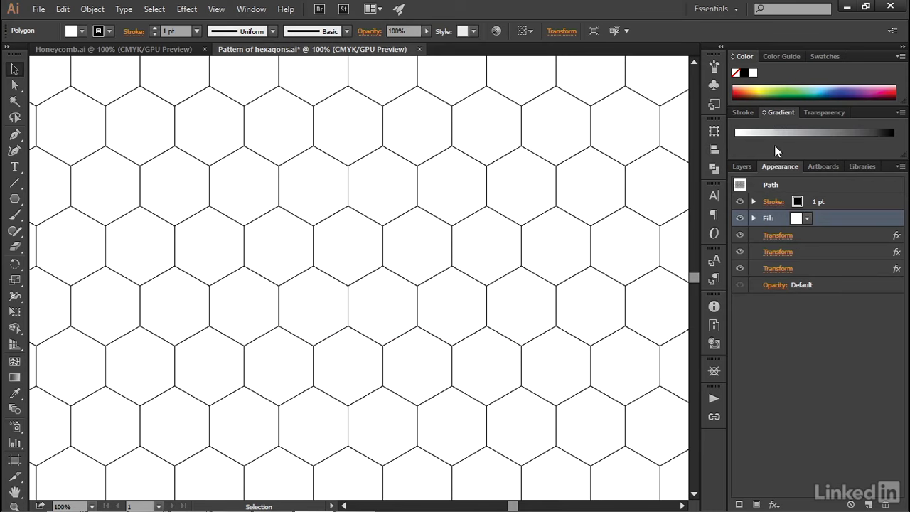
left_click(763, 111)
left_click(762, 112)
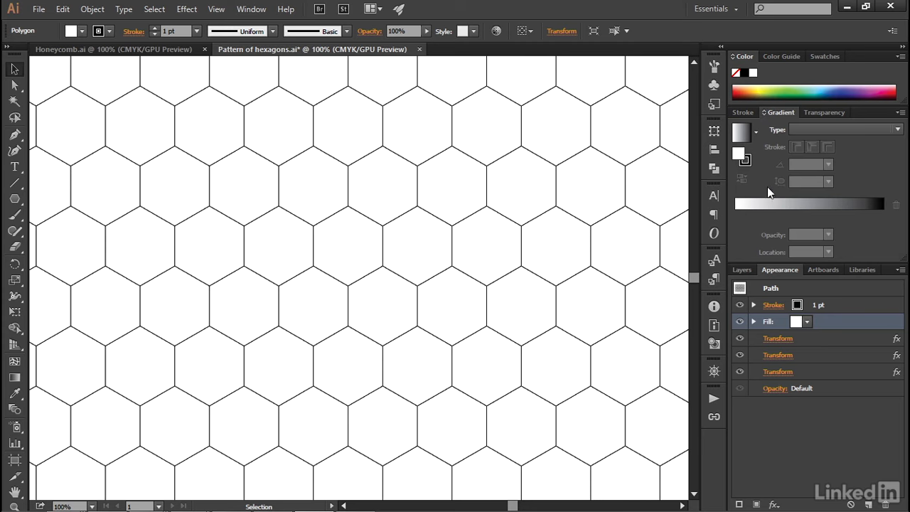
left_click(796, 206)
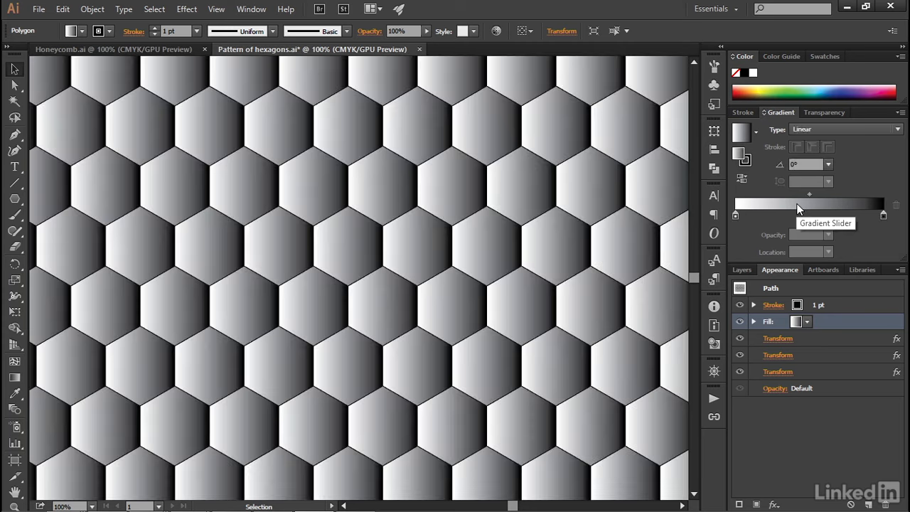
Switch the gradient's white starting stop to CMYK and set its color to M 85, Y 100, K 35
double_click(734, 216)
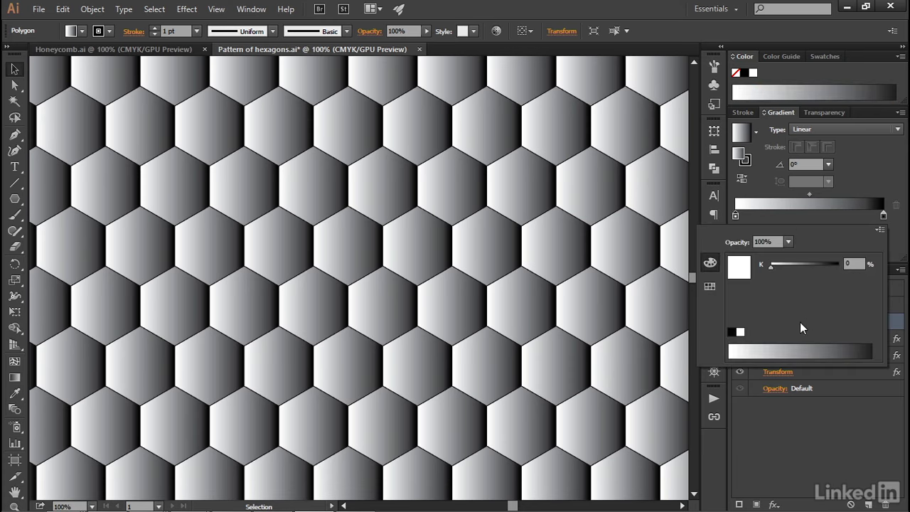
left_click(712, 287)
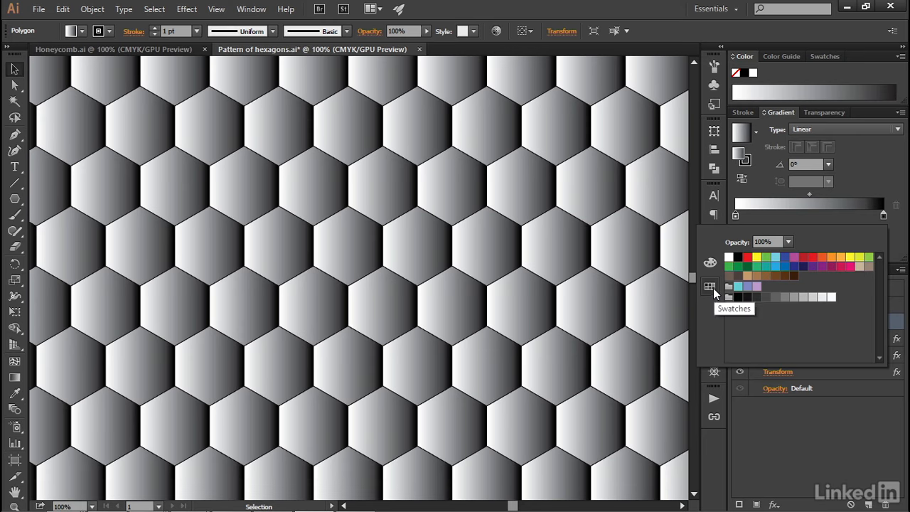
left_click(710, 264)
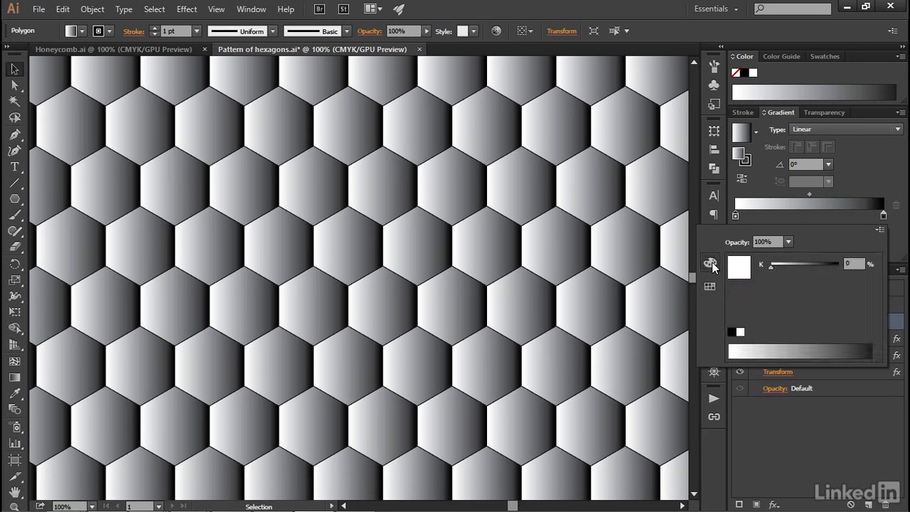
left_click(879, 232)
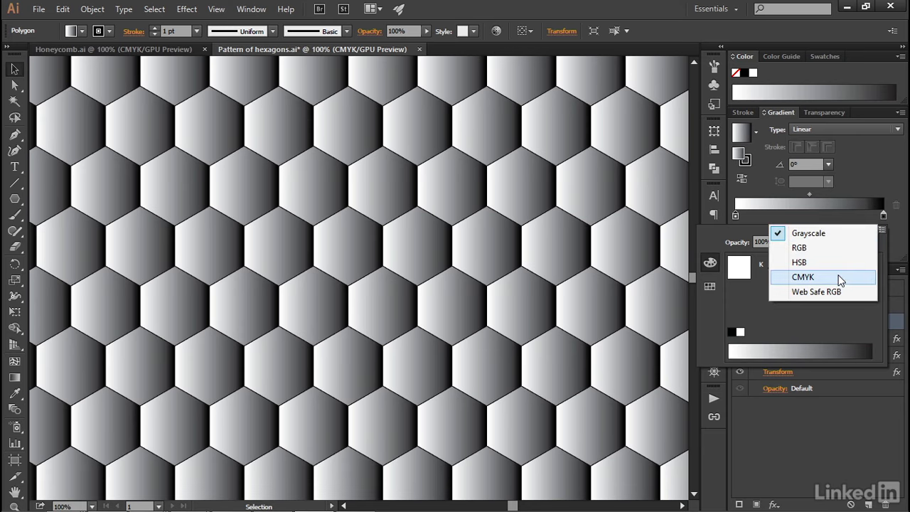
left_click(838, 277)
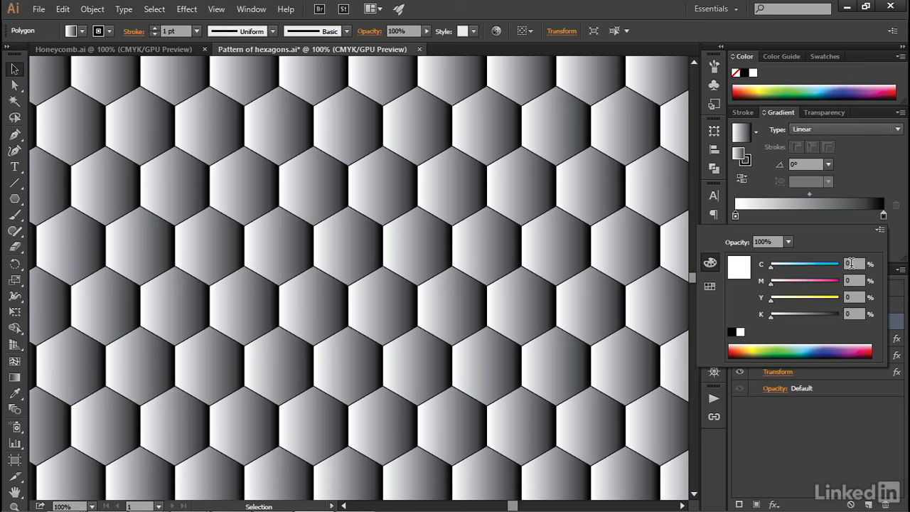
left_click_drag(857, 280, 790, 271)
type("85")
key("Tab")
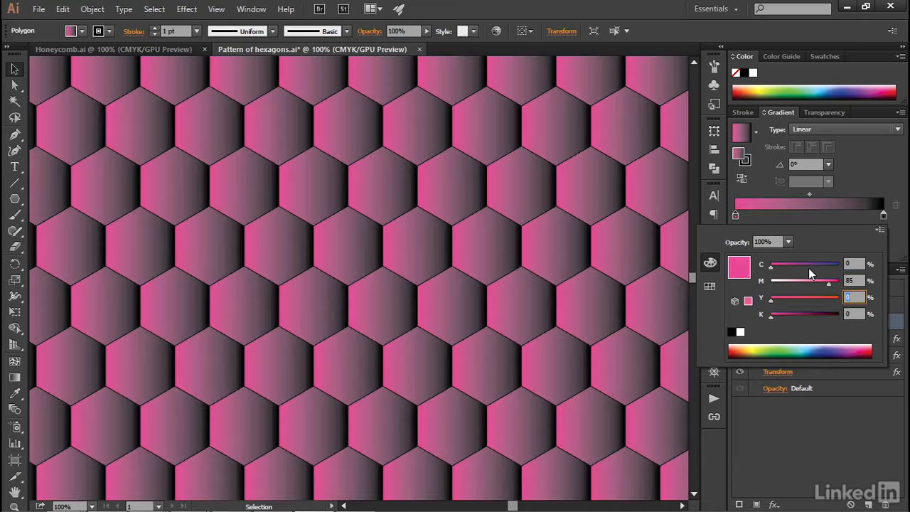
type("100")
key("Tab")
type("35")
key("Return")
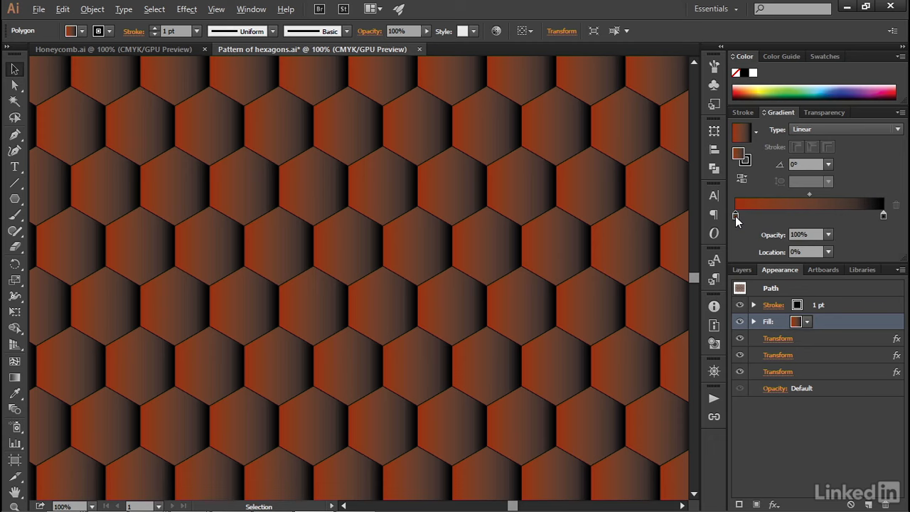
Duplicate the starting color stop, remove the black end stop, and place the duplicate at the 100% location
left_click_drag(737, 216, 850, 215)
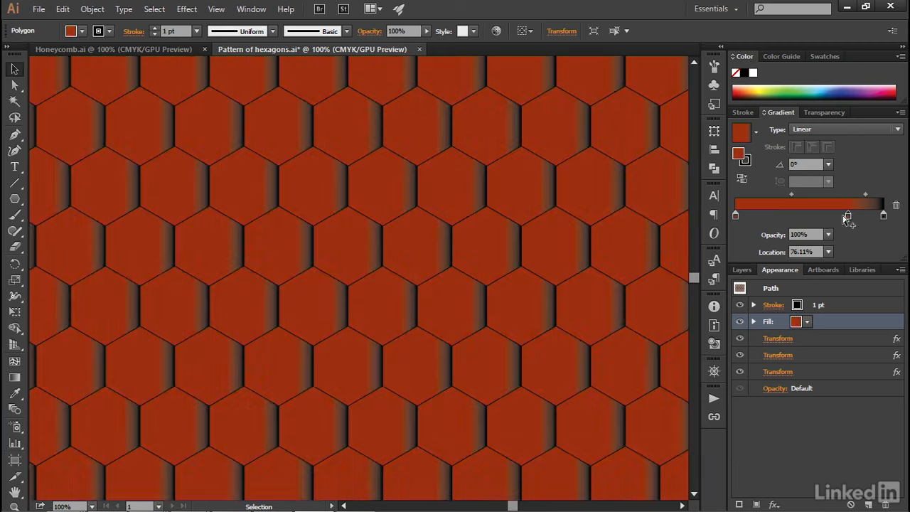
left_click(883, 216)
left_click_drag(883, 216, 887, 247)
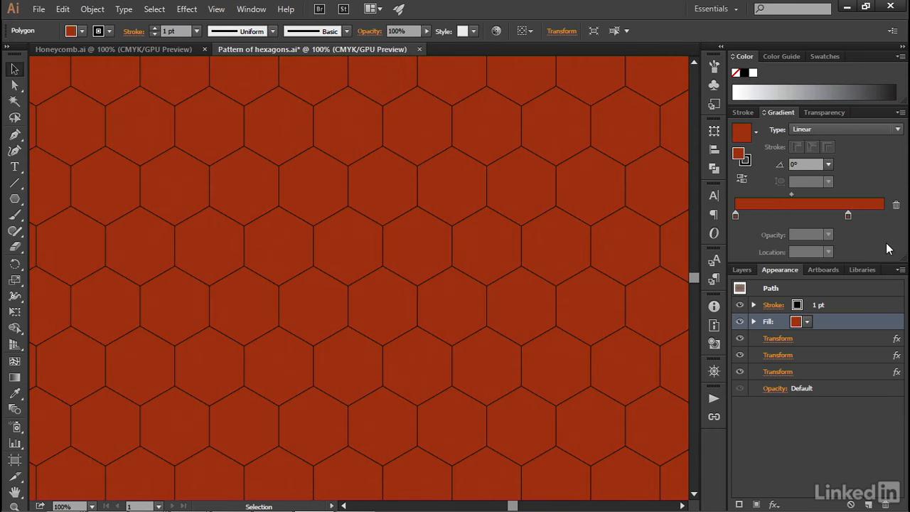
left_click(848, 215)
left_click_drag(850, 216, 883, 216)
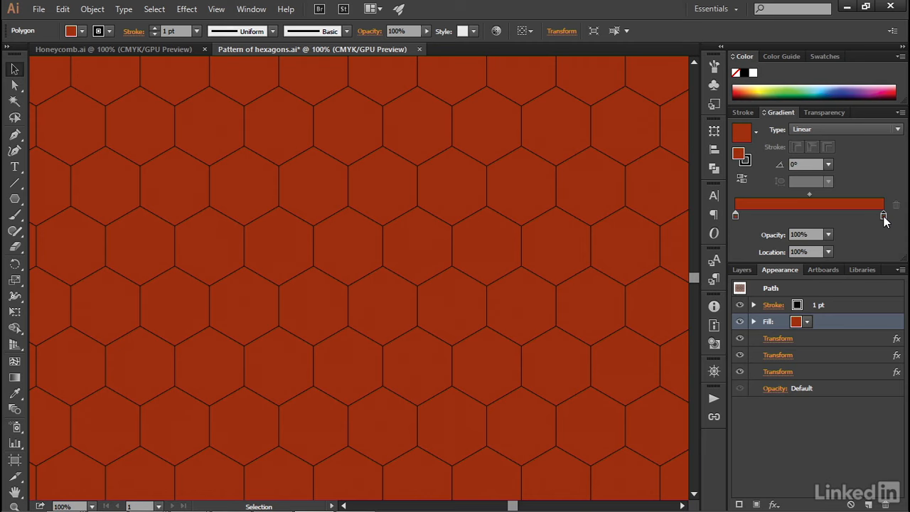
Set the black (K) value of the gradient's end stop to 100%
double_click(883, 216)
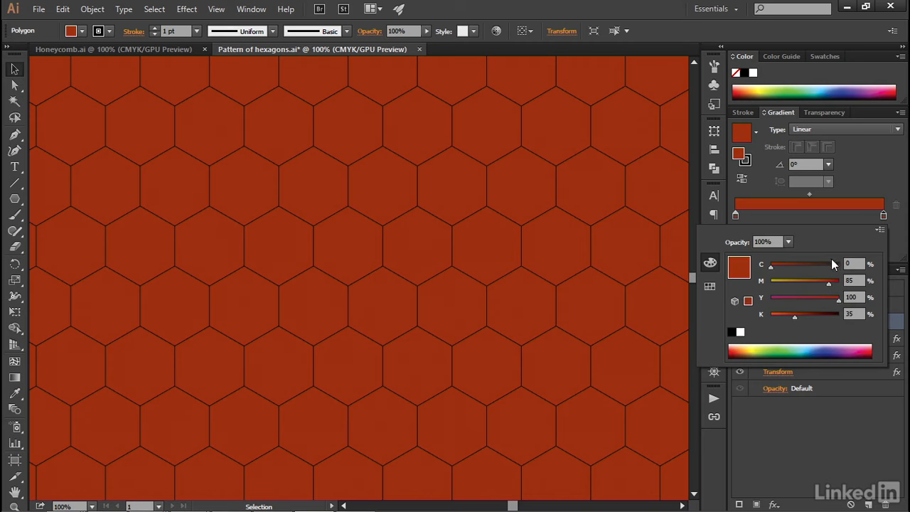
double_click(847, 314)
type("100")
key("Tab")
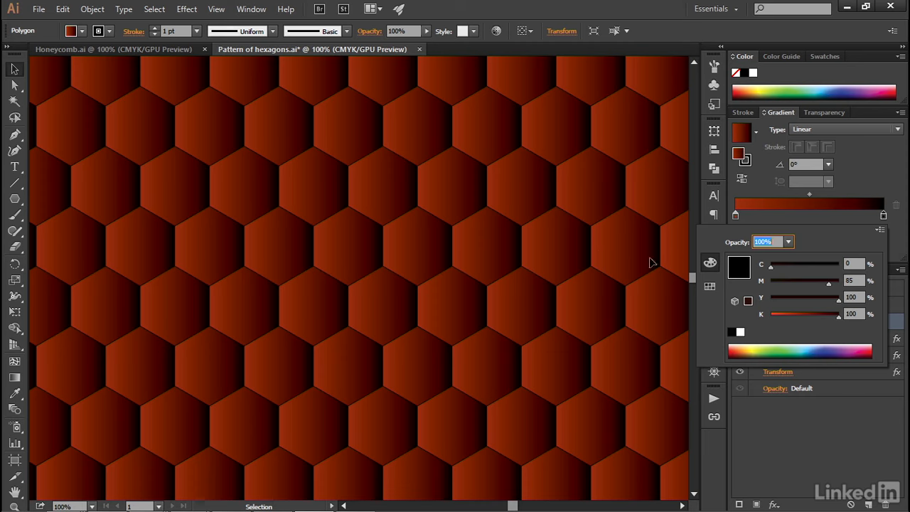
Duplicate the gradient's black end stop and set the copy's location to 50%
left_click(883, 219)
left_click_drag(885, 222, 808, 223)
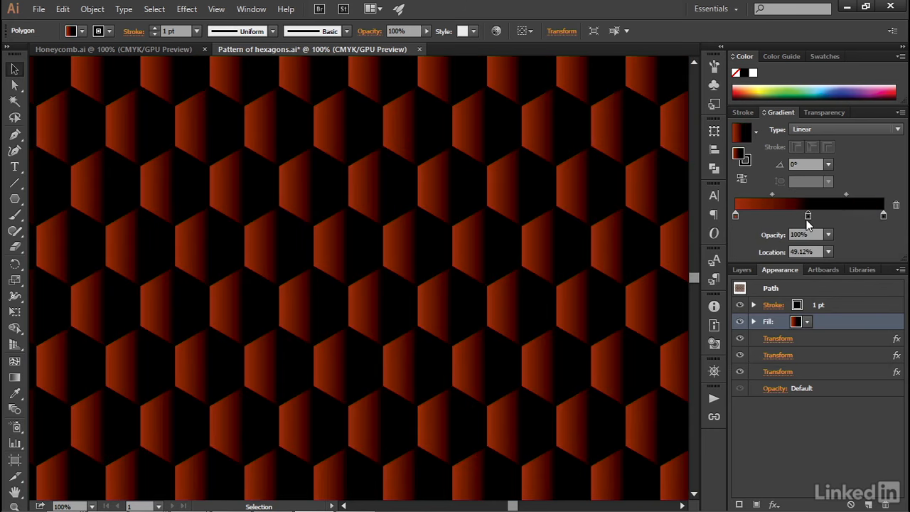
left_click(789, 252)
type("50")
key("Return")
Set the middle stop's black (K) value to 75% and change the gradient type to Radial
double_click(809, 215)
left_click(850, 313)
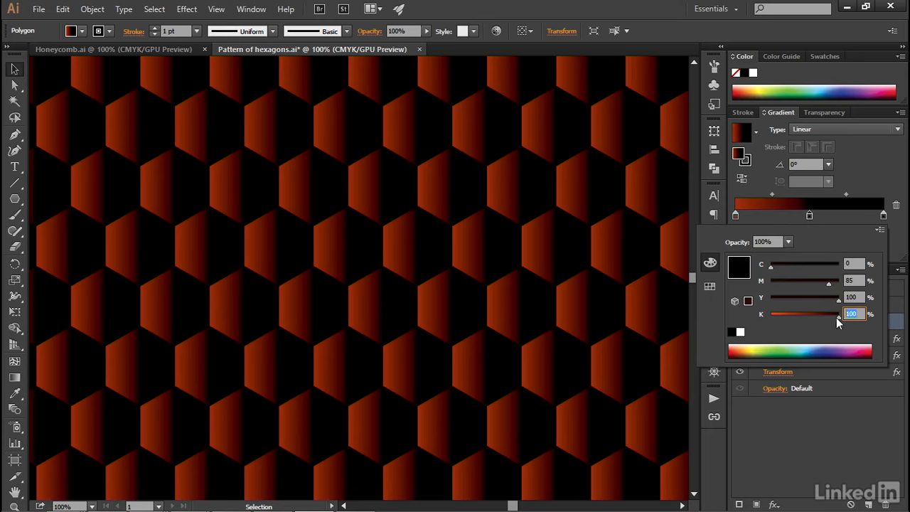
type("75")
key("Return")
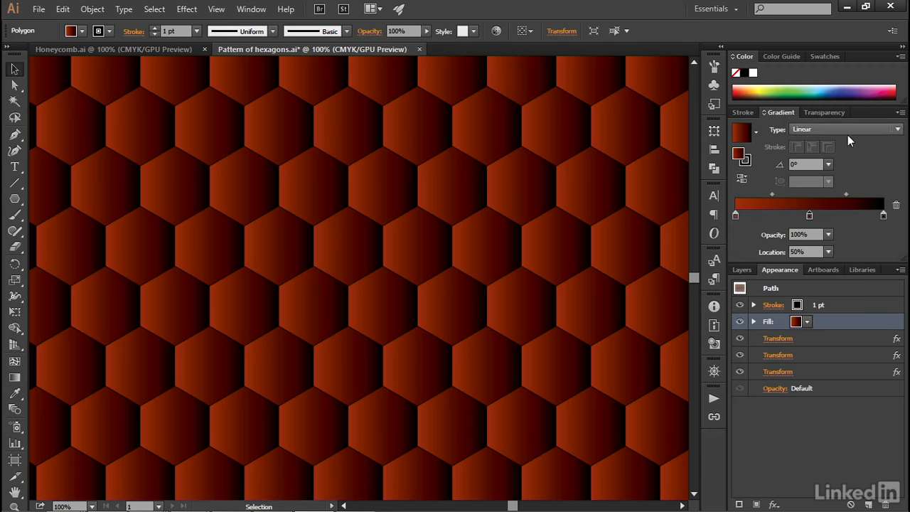
left_click(827, 128)
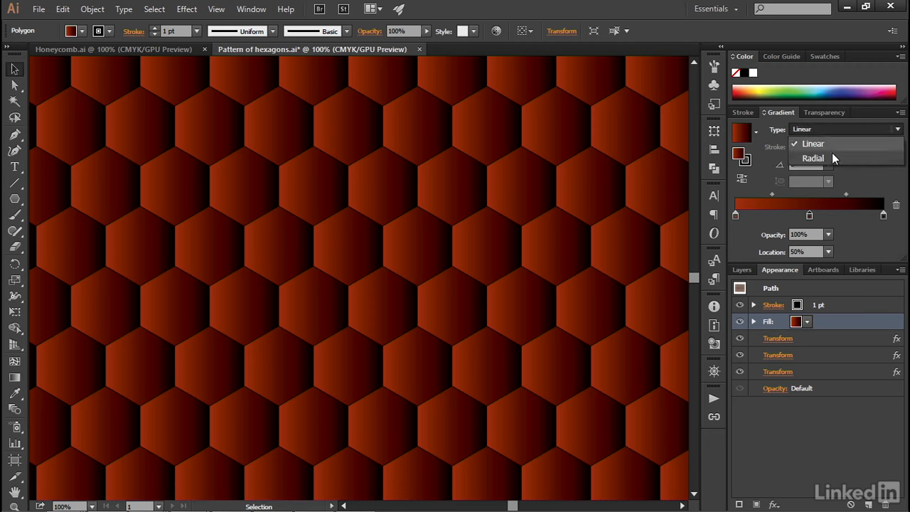
left_click(833, 158)
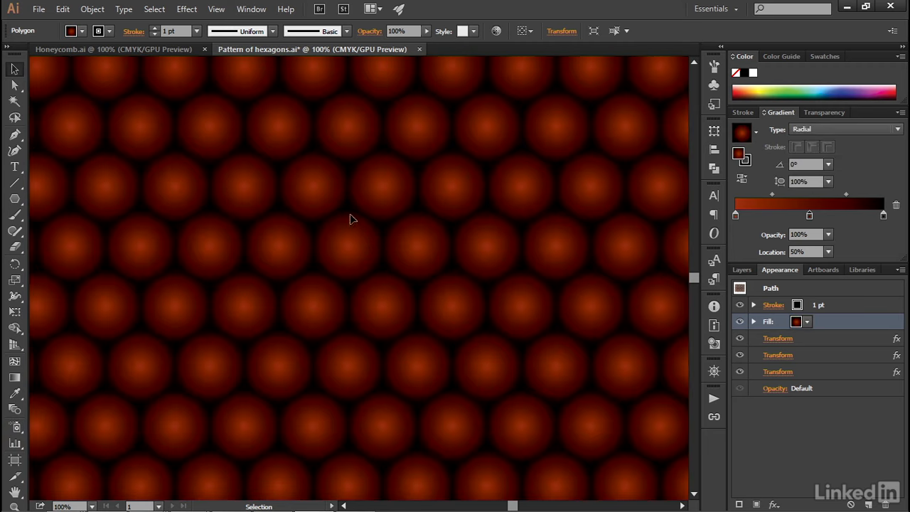
Set the weight of the hexagon path's stroke to 28 pt
left_click(854, 304)
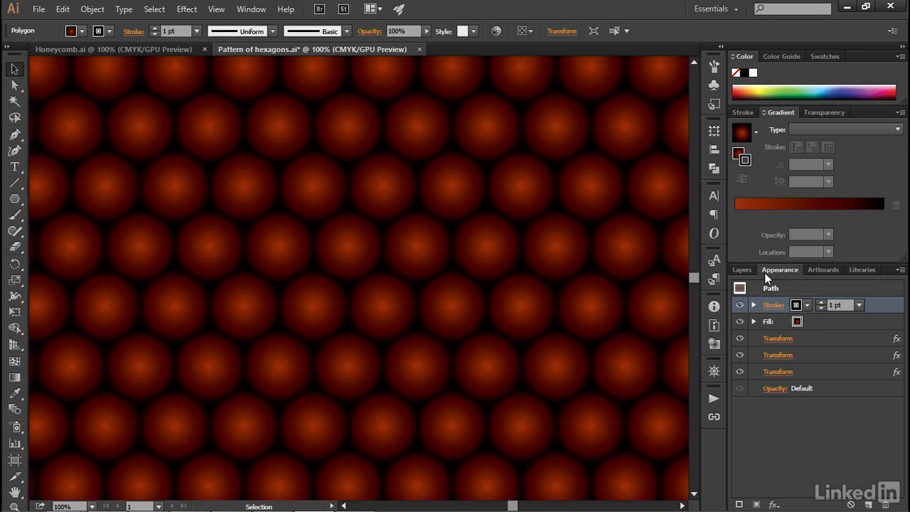
left_click(763, 111)
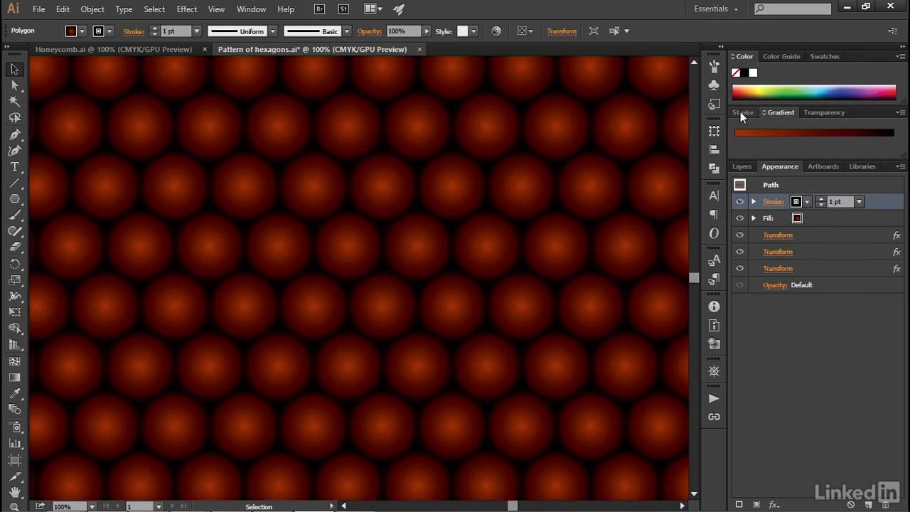
left_click(741, 113)
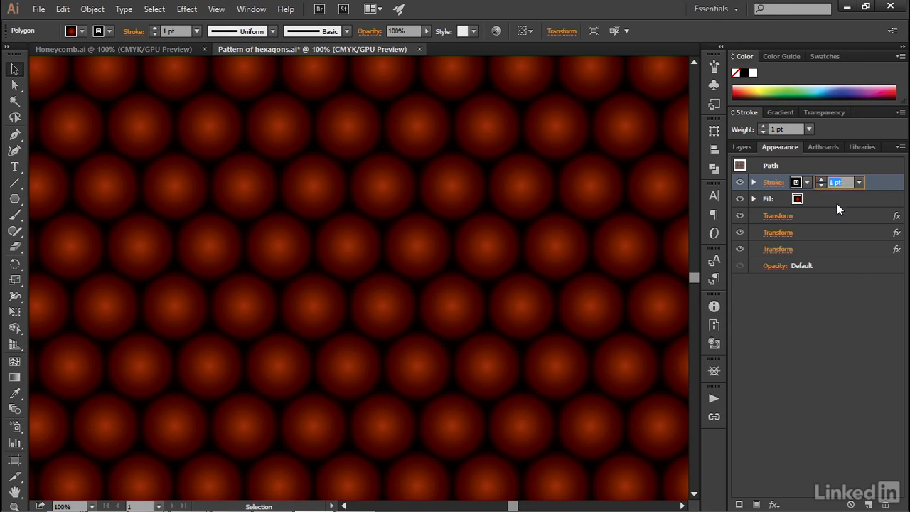
type("28")
key("Return")
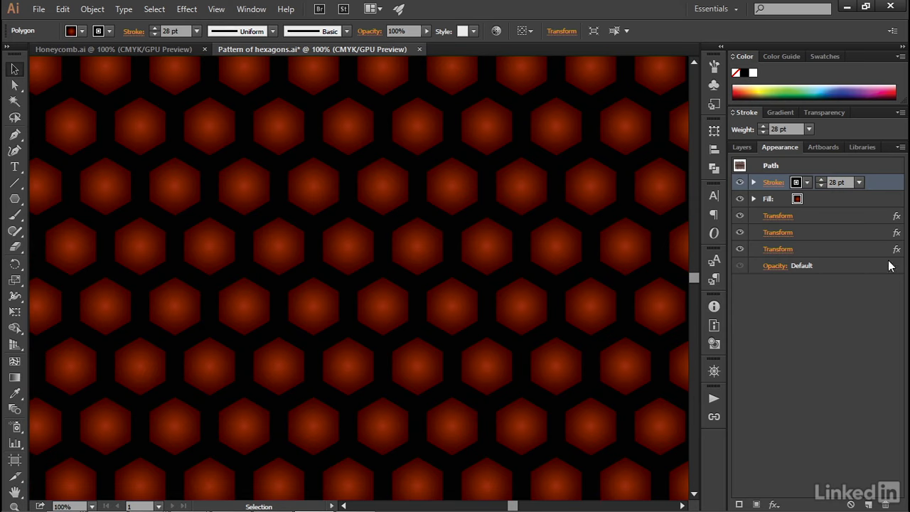
Set the 28 pt stroke's color to C 0, M 85, Y 100, K 100
left_click(796, 186)
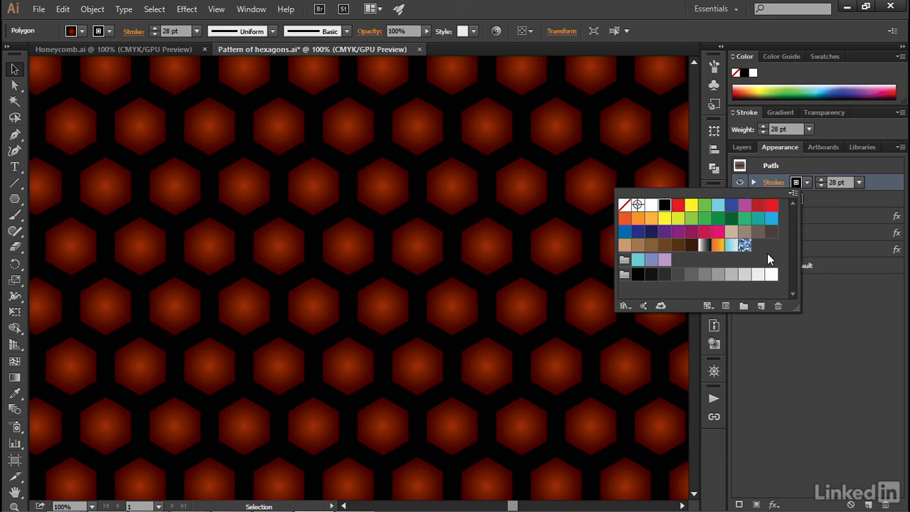
left_click(795, 183)
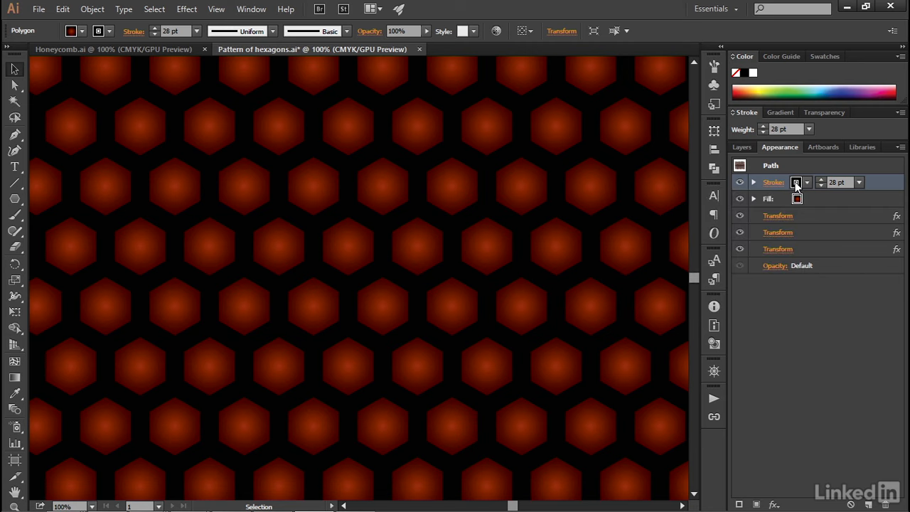
left_click(795, 183)
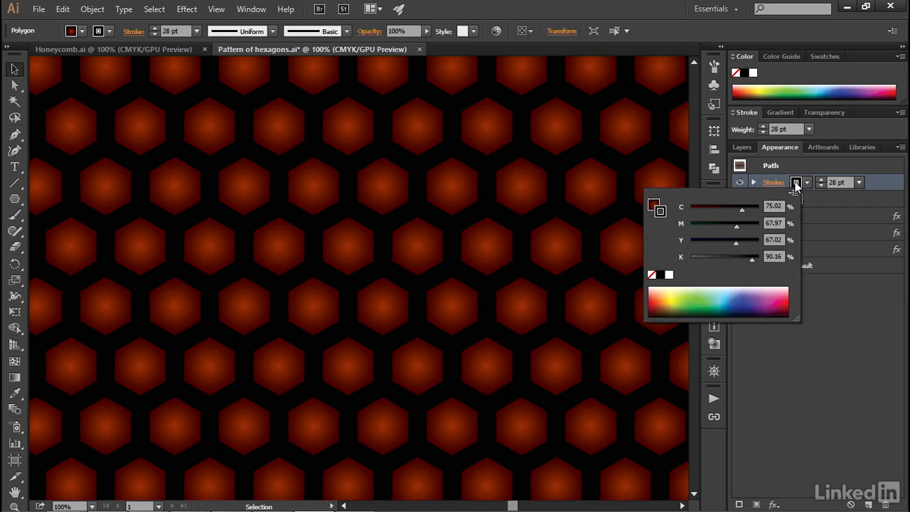
left_click(780, 206)
type("0")
key("Tab")
type("85")
key("Tab")
type("100")
key("Tab")
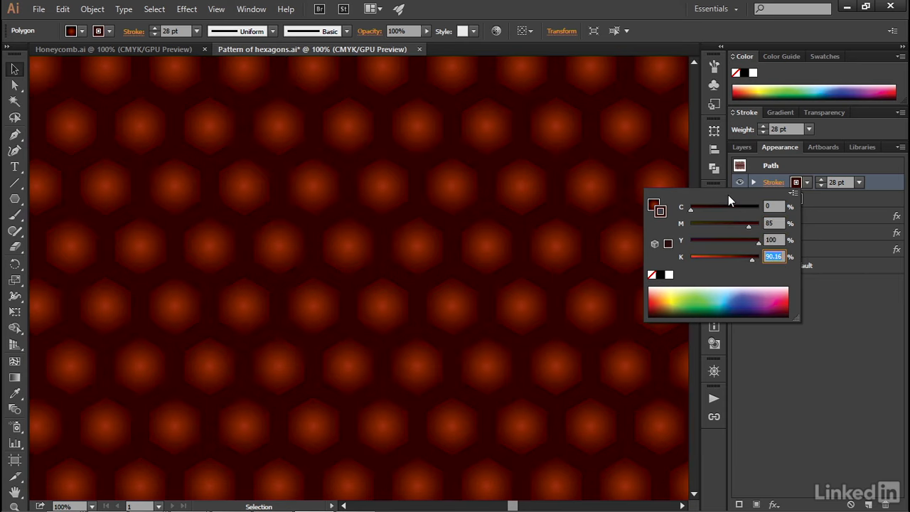
type("100")
key("Tab")
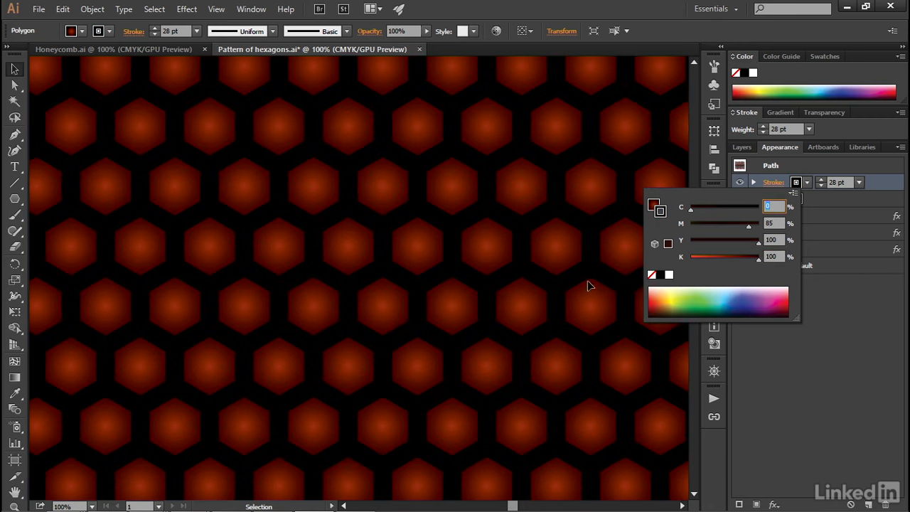
Add a second stroke above the black one on the hexagon path, colored C 0, M 35, Y 85, K 0 with an 8 pt weight
left_click(758, 181)
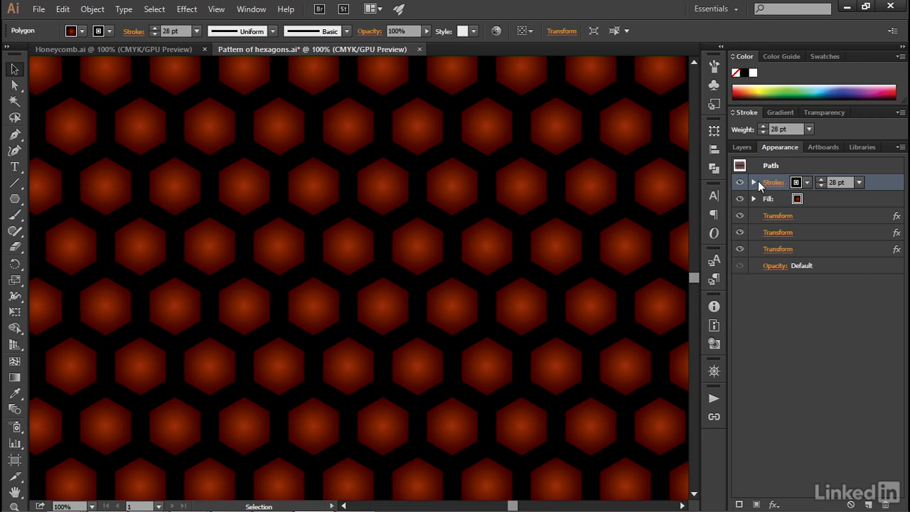
left_click(739, 503)
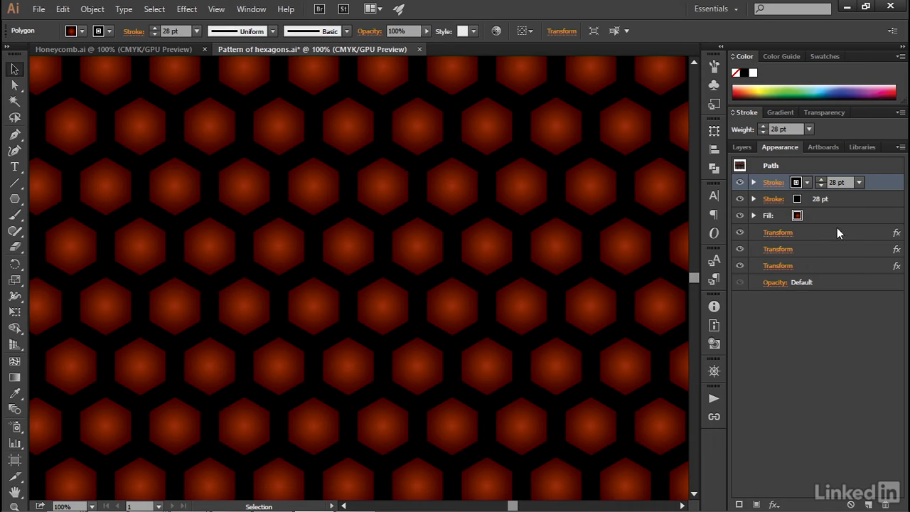
left_click(795, 182)
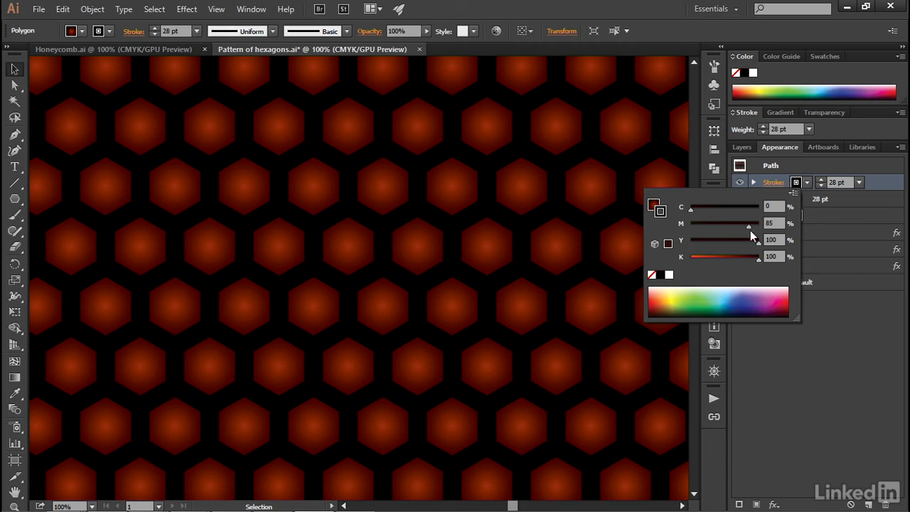
left_click(769, 222)
type("35")
key("Tab")
type("85")
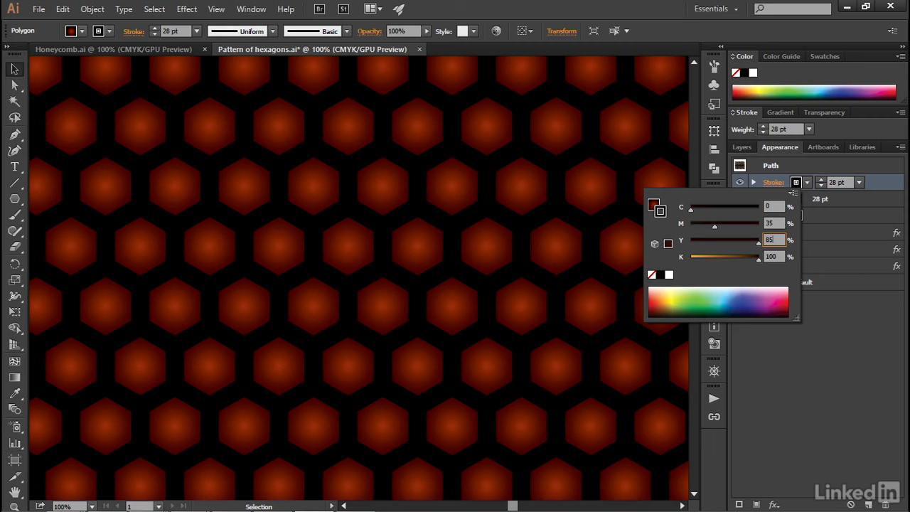
key("Tab")
type("0")
key("Tab")
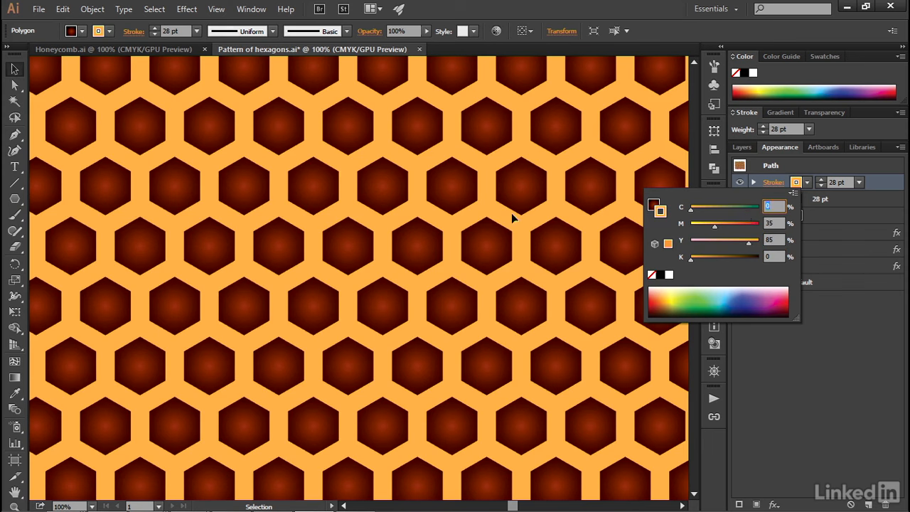
left_click(806, 185)
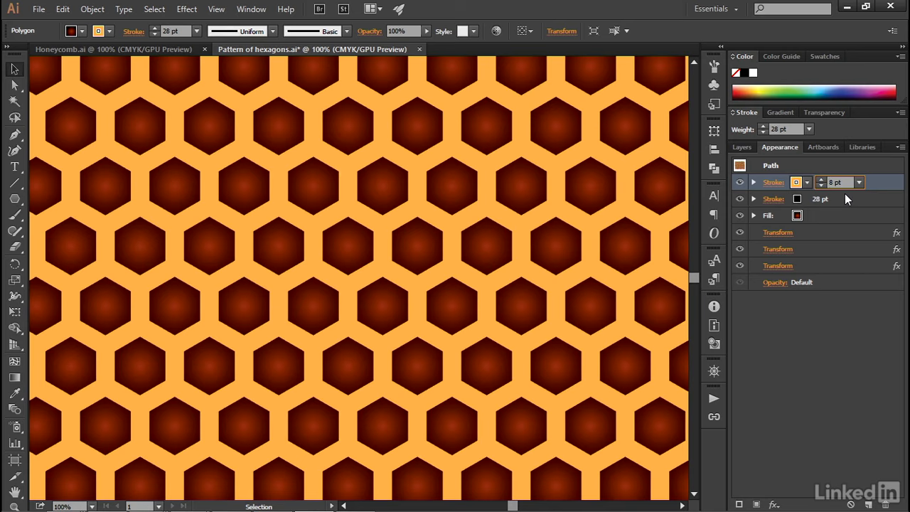
key("Return")
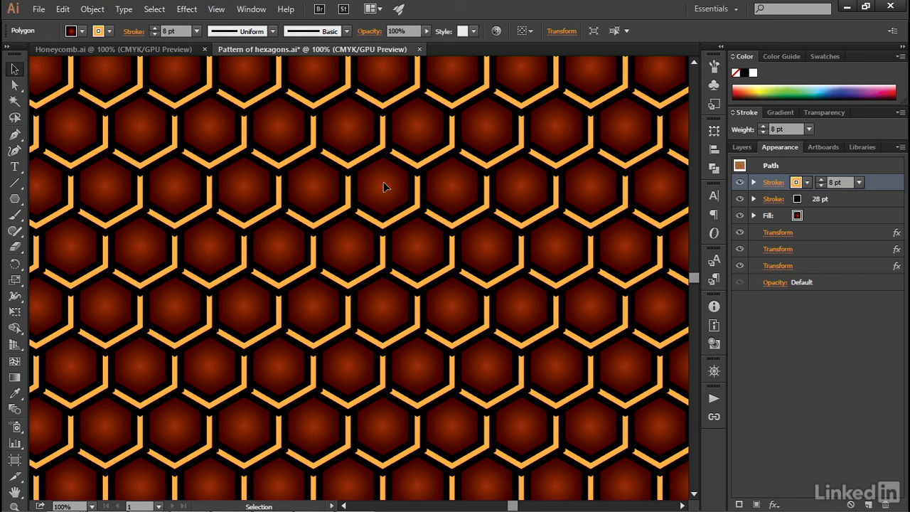
Compare the pattern with the finished artwork in Honeycomb.ai, and return to the Pattern of hexagons.ai document
key("ctrl")
key("ctrl+Tab")
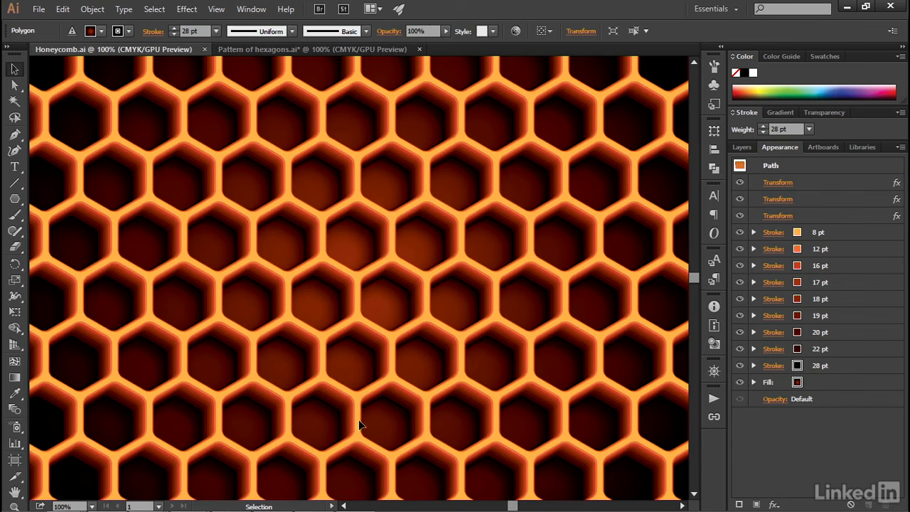
left_click(268, 51)
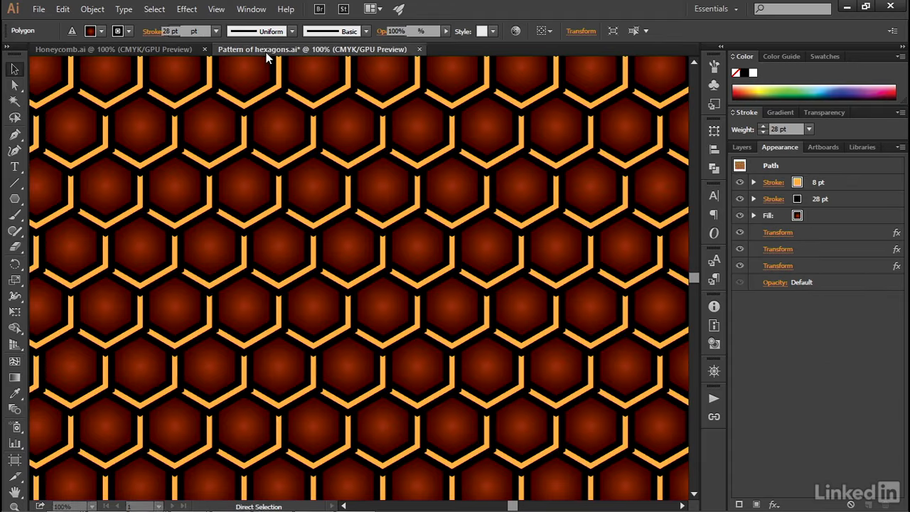
Move all three Transform effects above the strokes and fill in the path's appearance stack
left_click(820, 231)
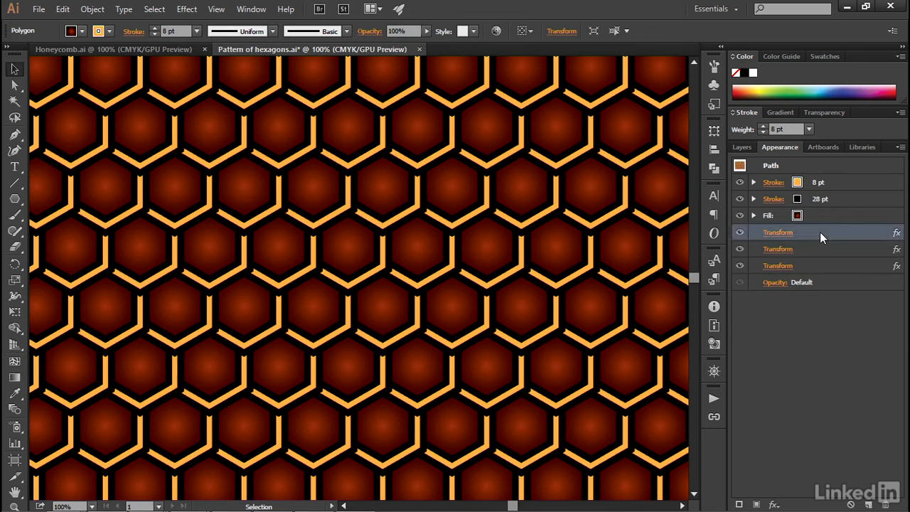
left_click(820, 265, "shift")
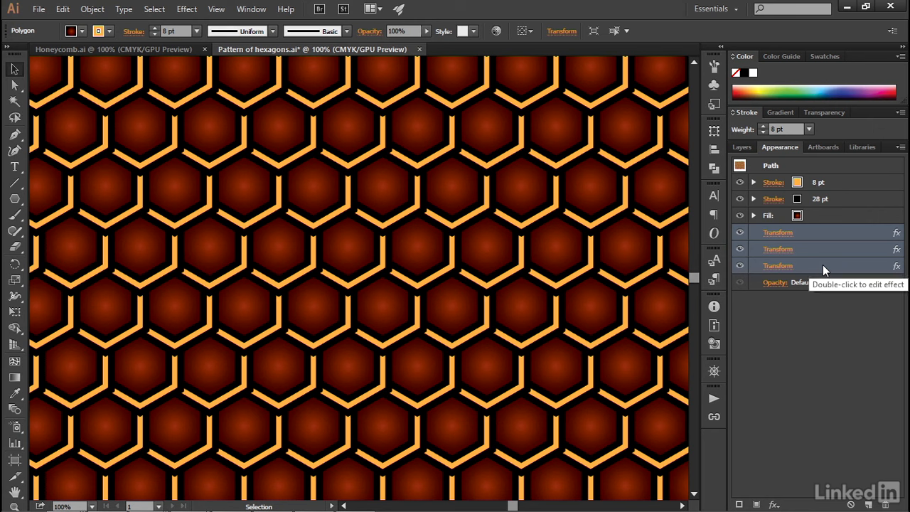
left_click_drag(821, 266, 800, 172)
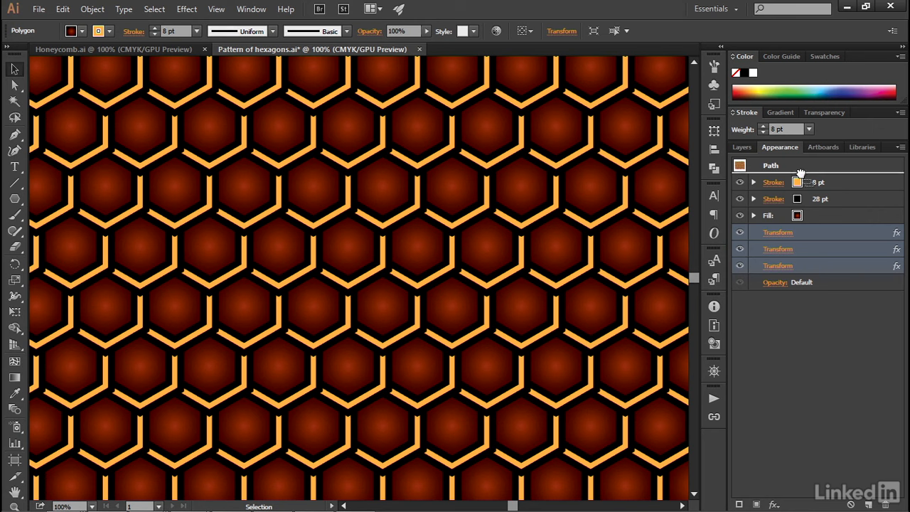
left_click_drag(800, 173, 801, 173)
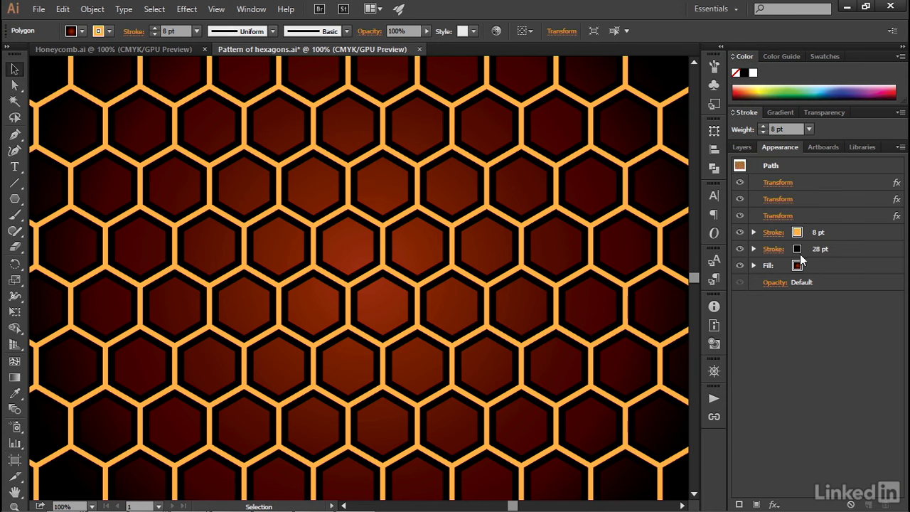
Review the settings of the topmost Transform effect without changing them
left_click(769, 183)
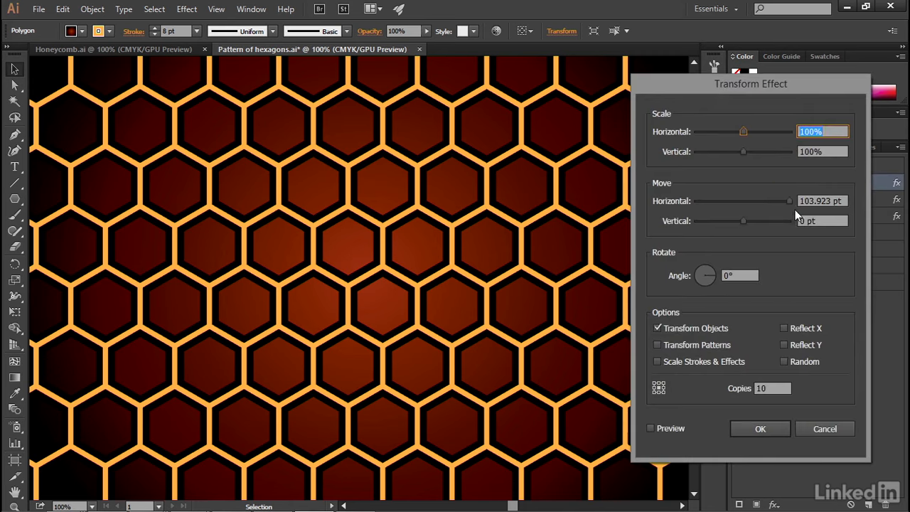
left_click(821, 425)
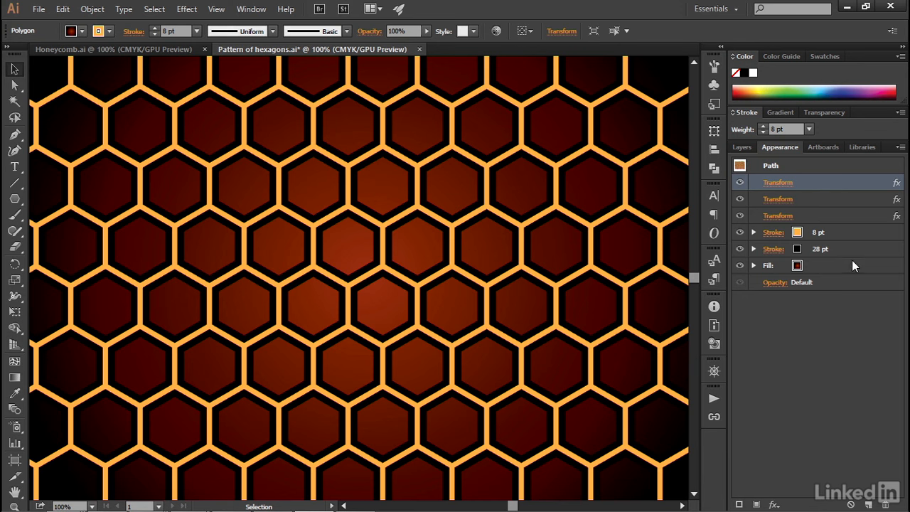
Undo the reordering of the Transform effects to compare the two looks, and restore it
left_click_drag(788, 278, 763, 283)
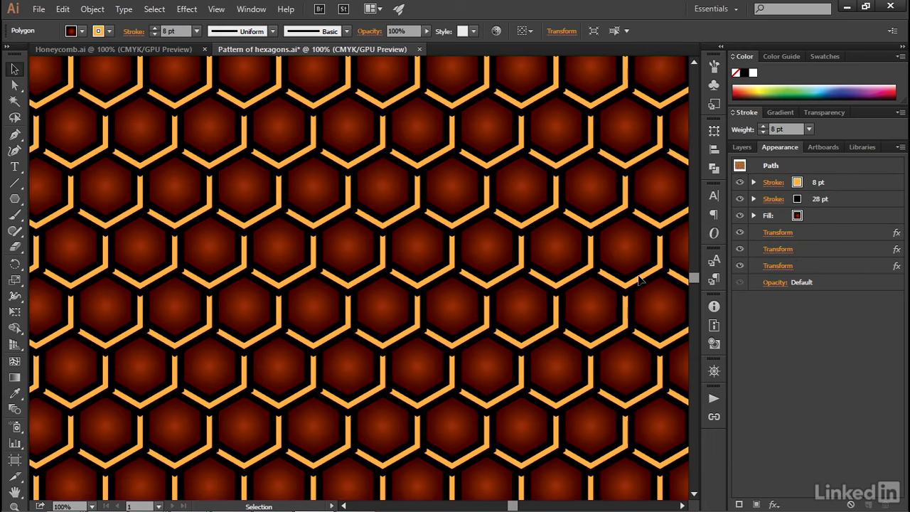
key("ctrl")
key("ctrl+z")
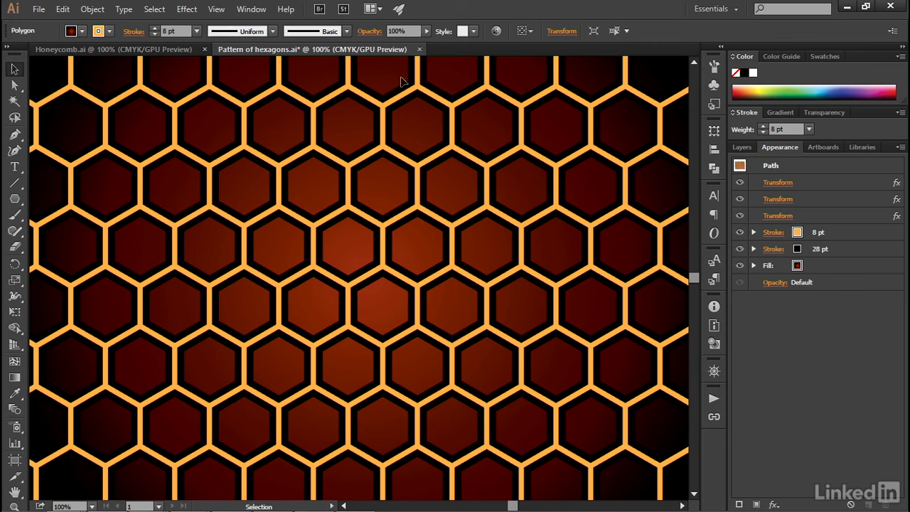
Round the corners of the hexagon with a 20 pt radius in its polygon properties
left_click(251, 8)
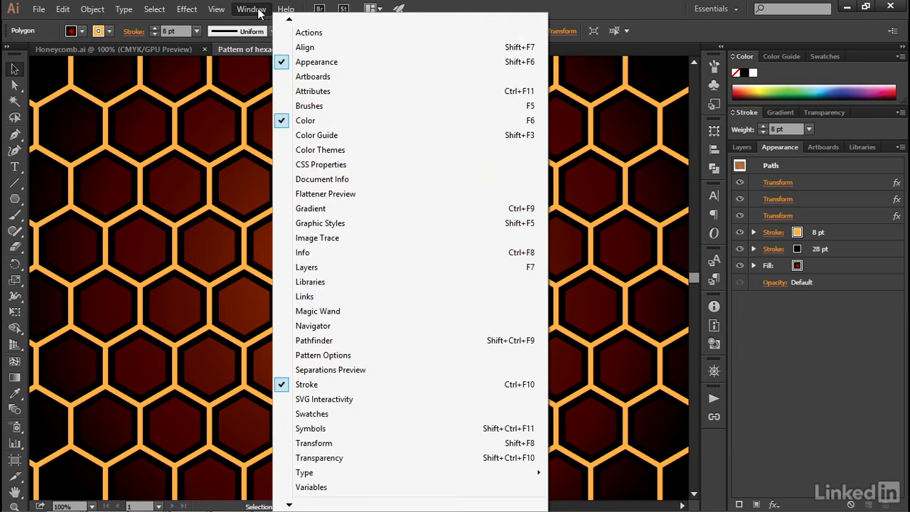
left_click(401, 441)
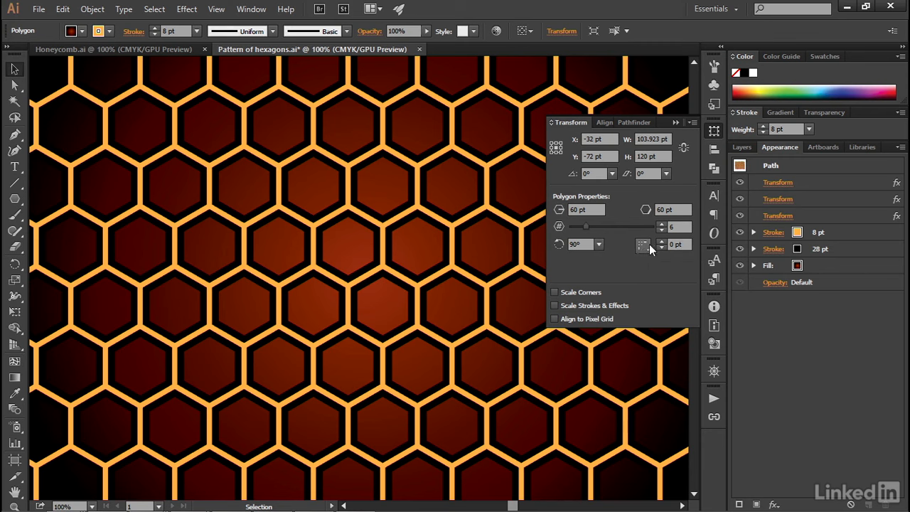
left_click(675, 245)
type("20")
key("Return")
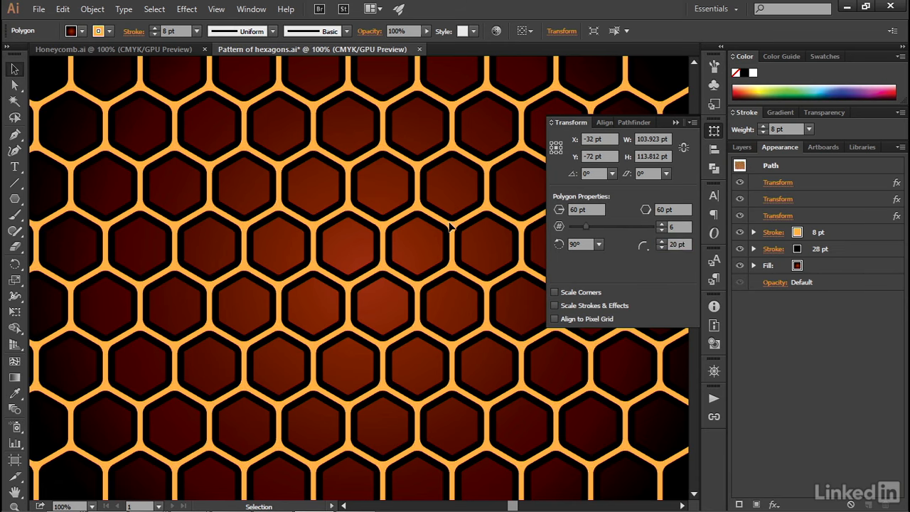
left_click(676, 124)
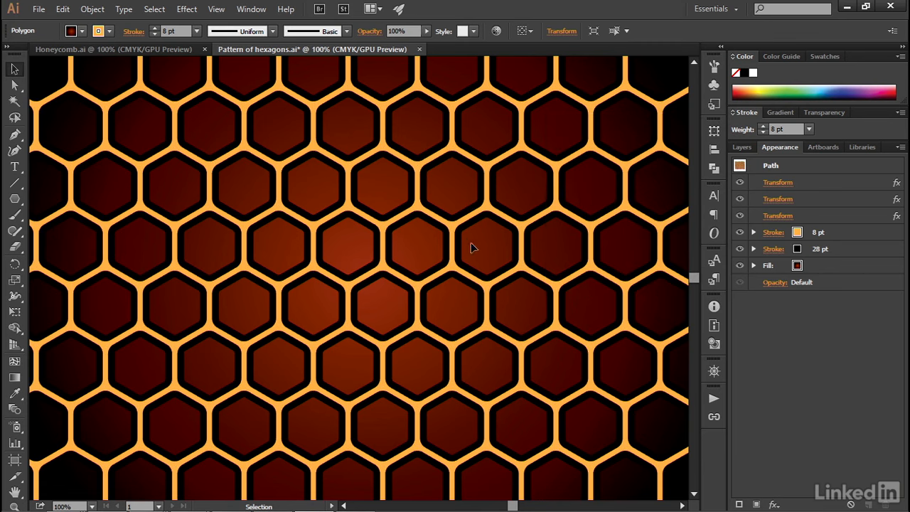